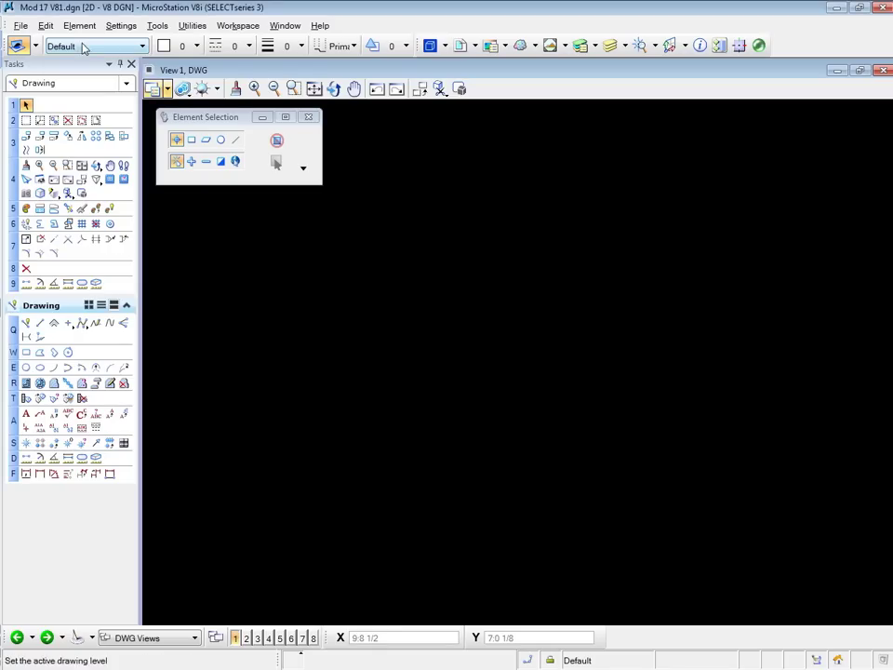
Filter the Open dialog to Autodesk DWG files (*.dwg) and select Midterm.dwg
click(22, 26)
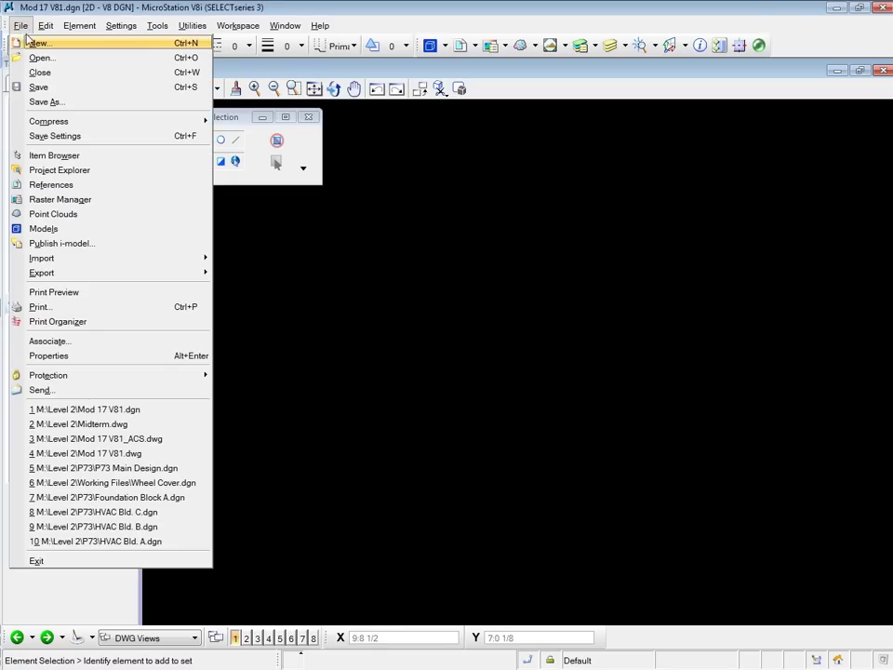
click(61, 58)
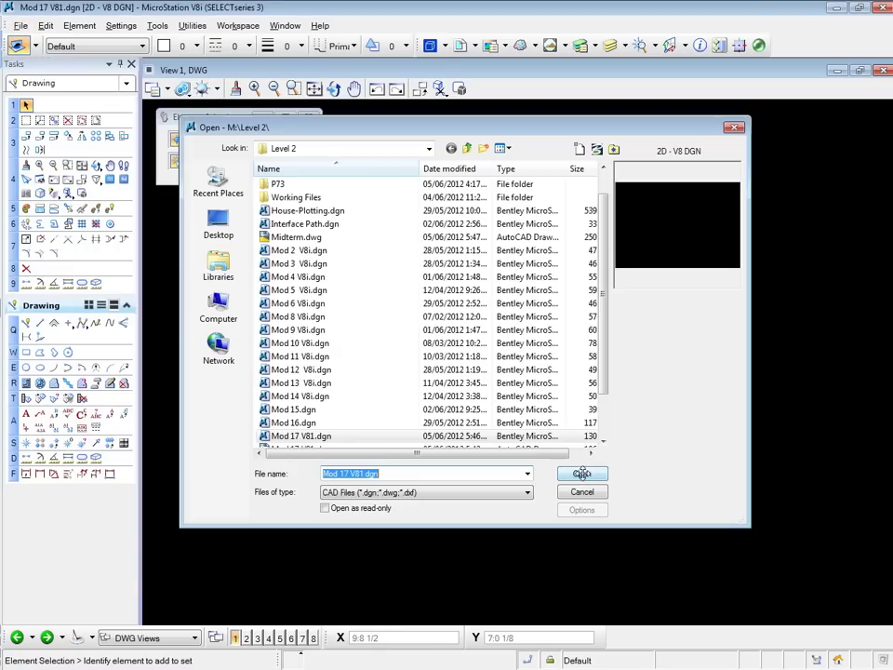
click(415, 498)
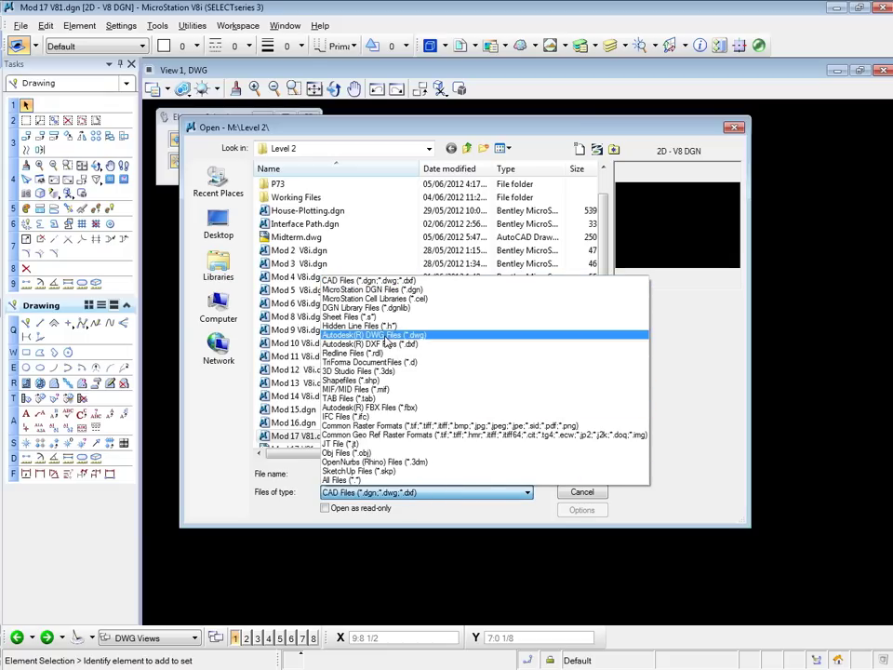
click(386, 337)
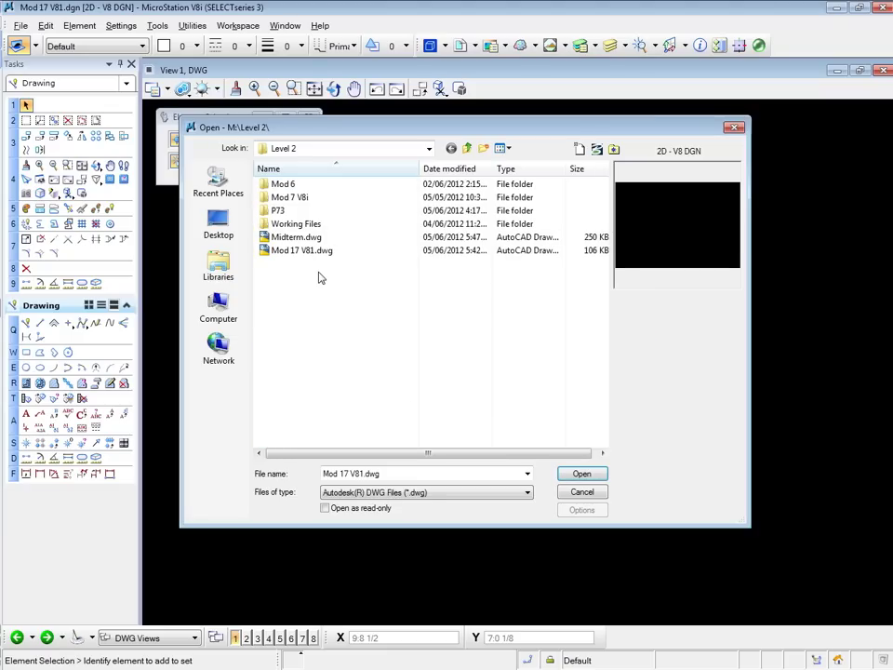
click(296, 239)
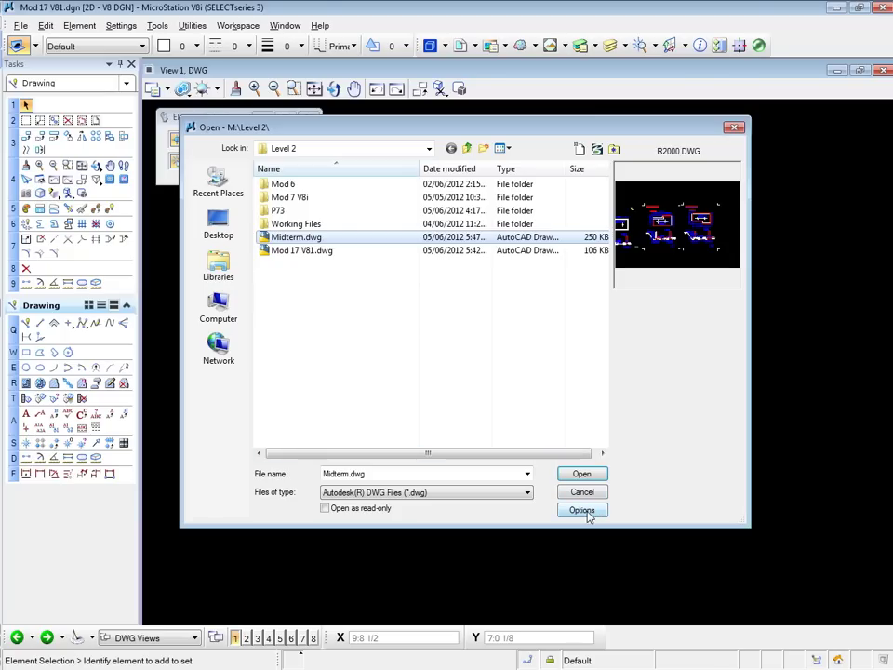
click(588, 514)
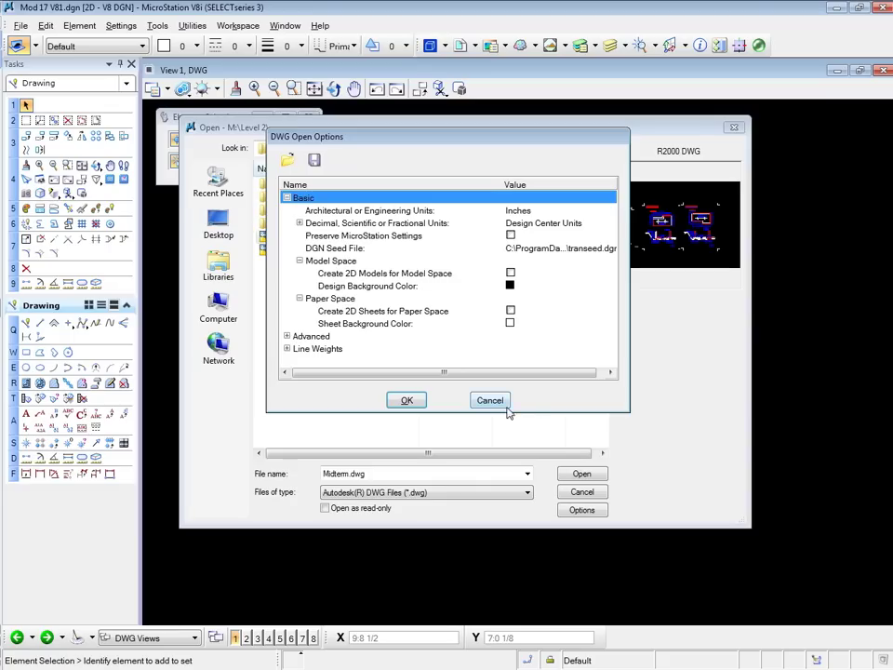
click(407, 402)
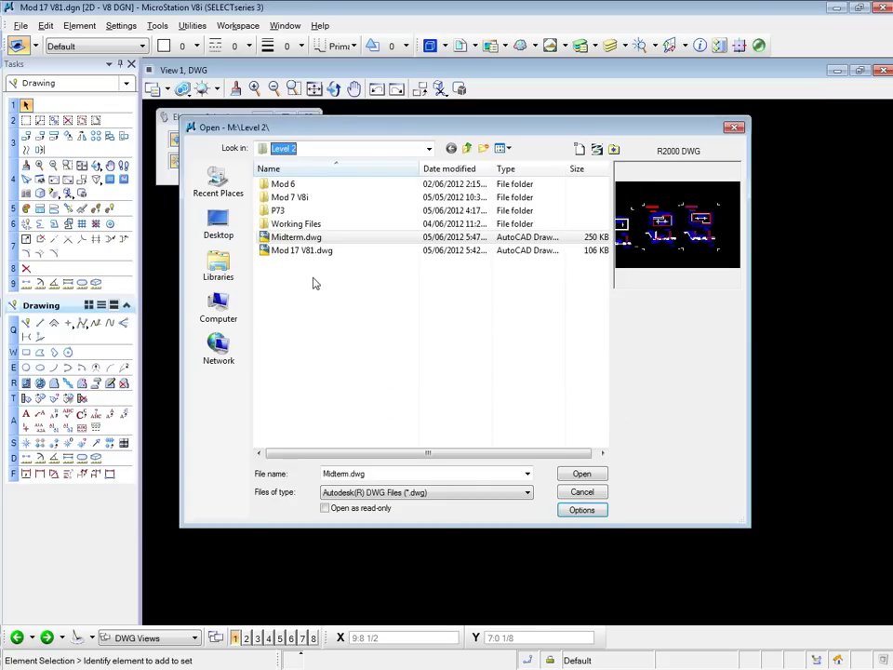
Open Midterm.dwg from the Open dialog, bringing up the DWG units prompt with Meters
click(300, 237)
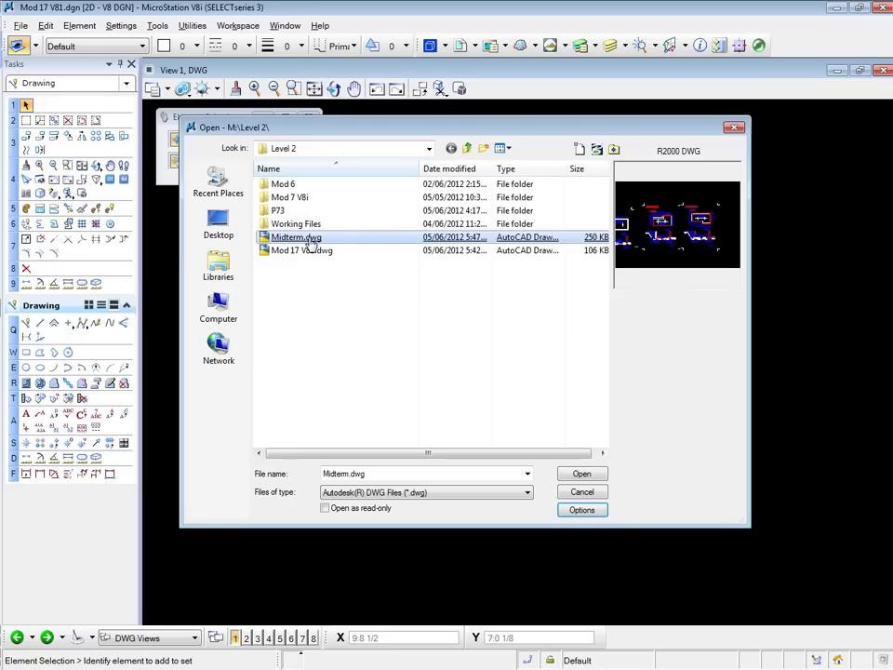
double_click(310, 240)
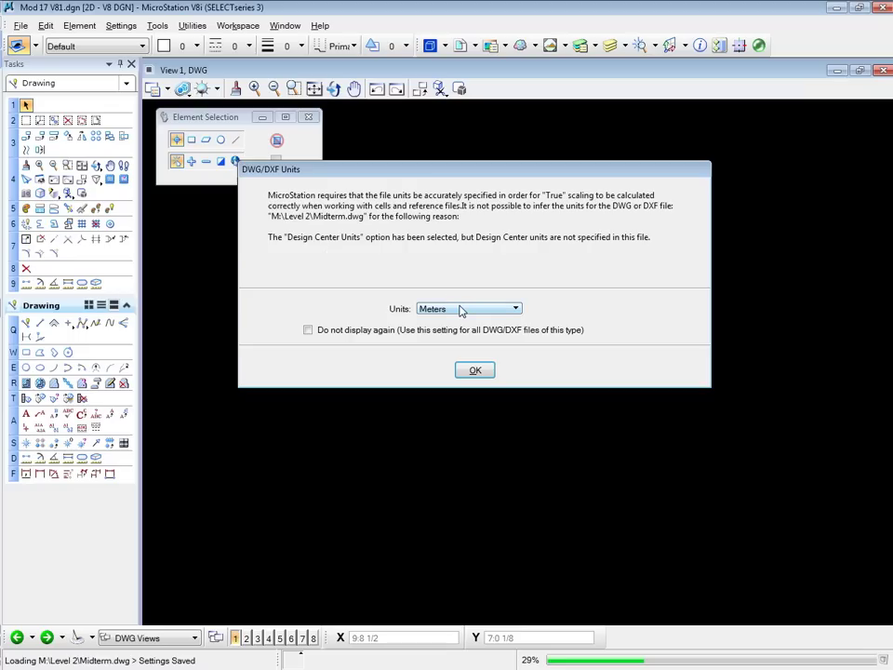
click(475, 372)
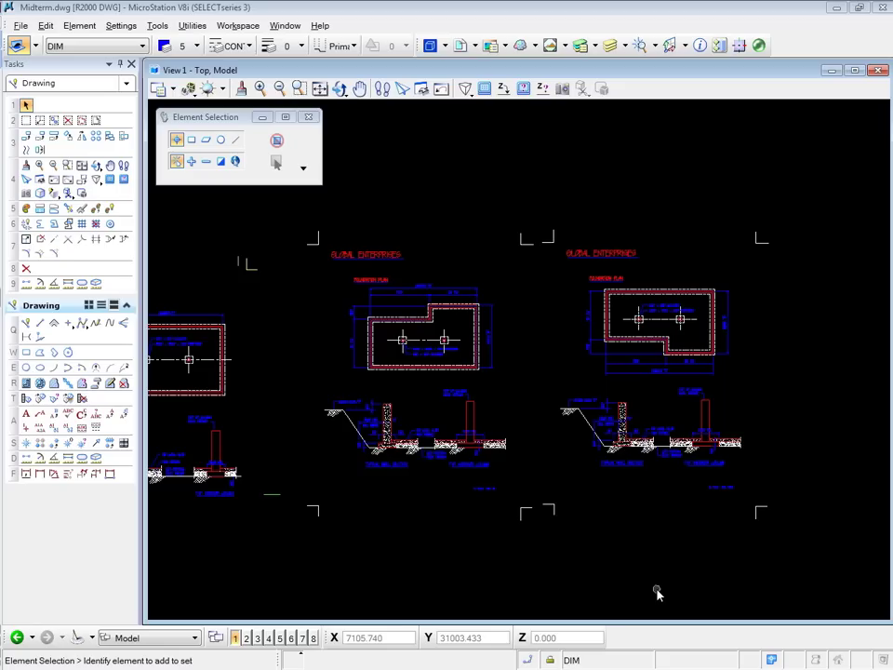
click(235, 28)
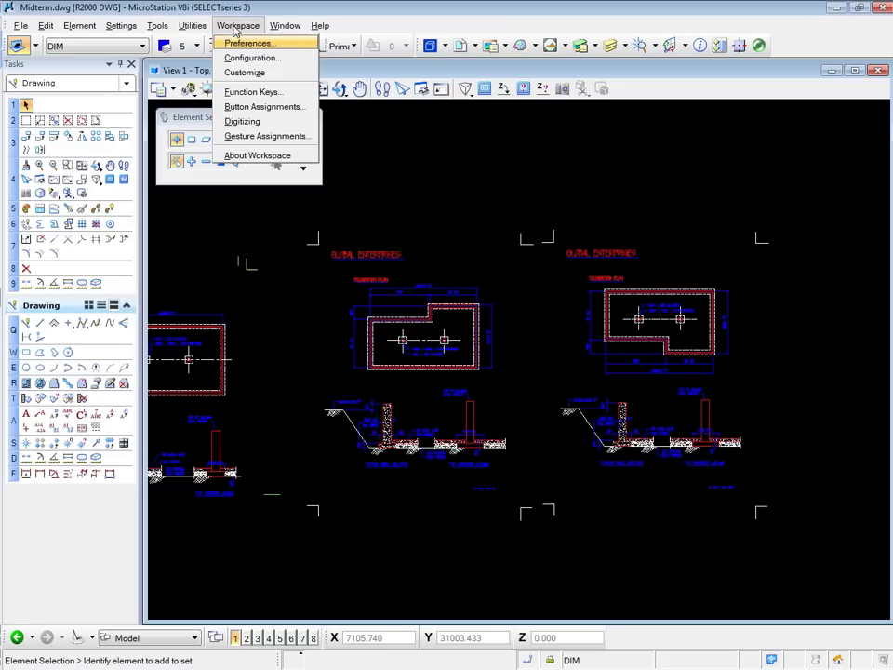
click(248, 60)
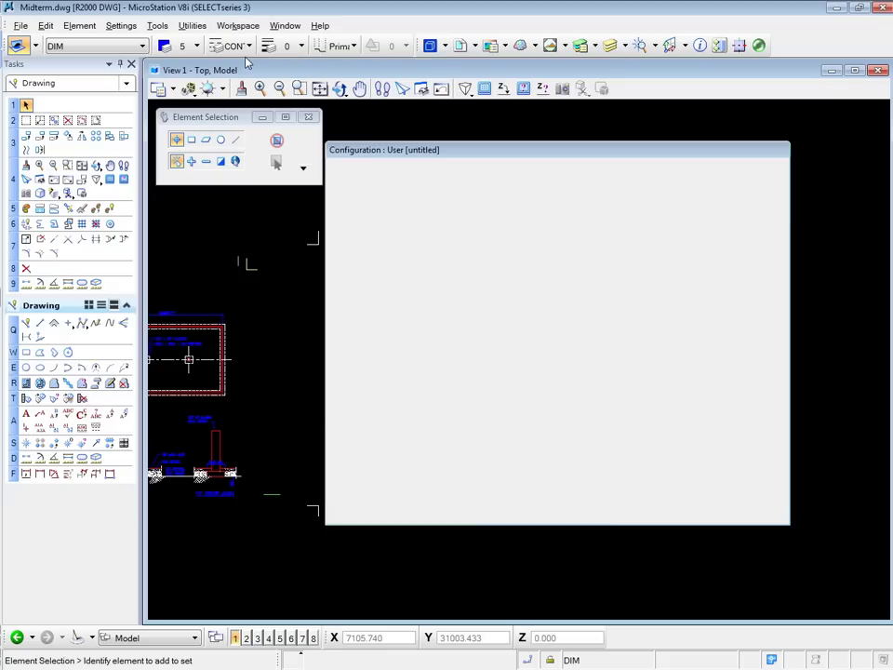
click(709, 243)
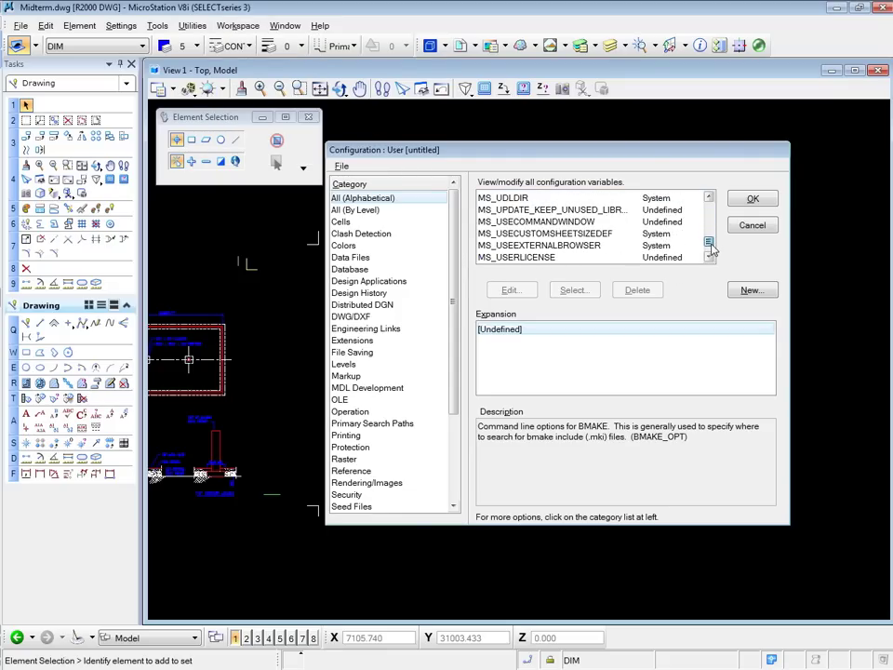
click(711, 250)
click(531, 235)
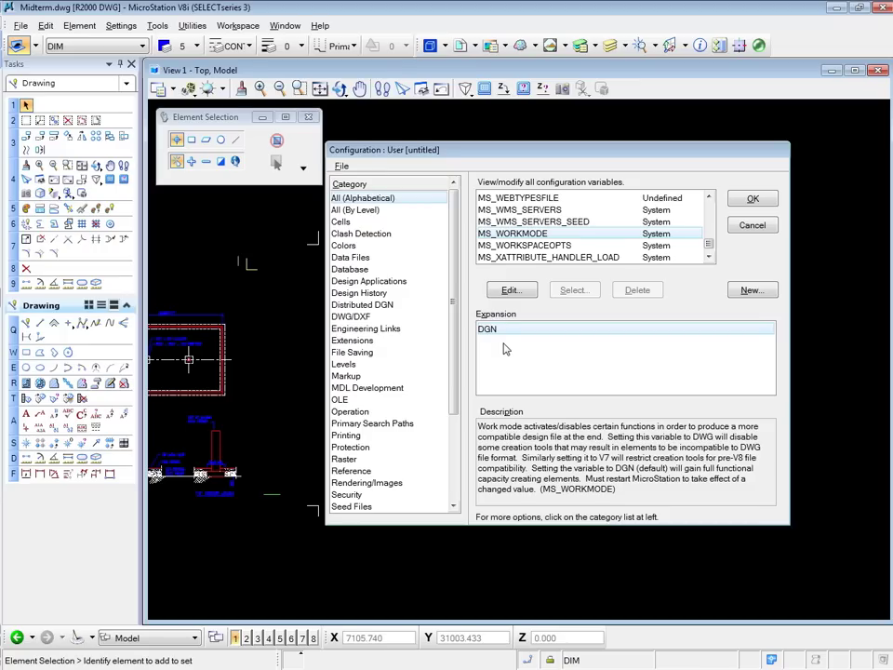
click(752, 201)
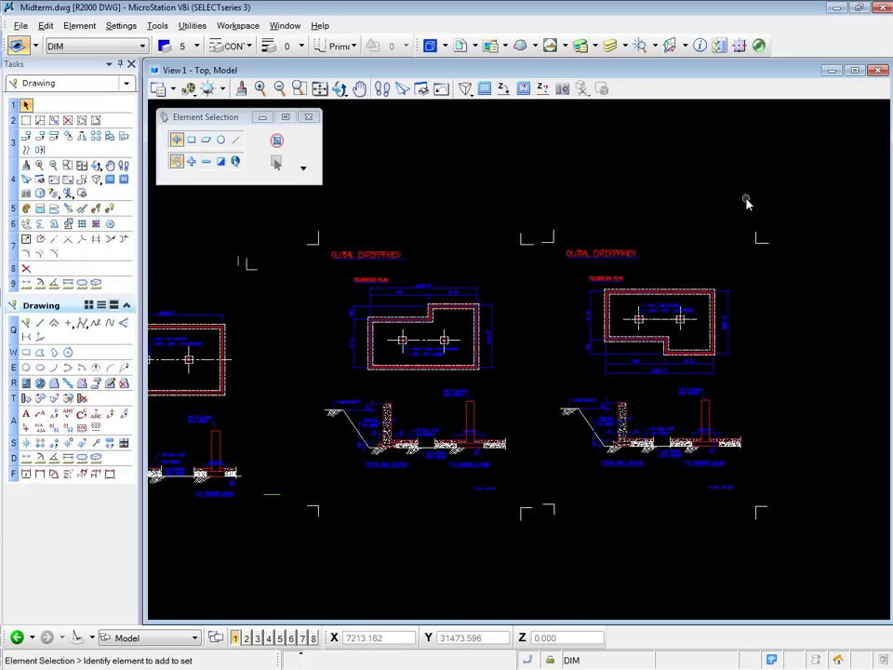